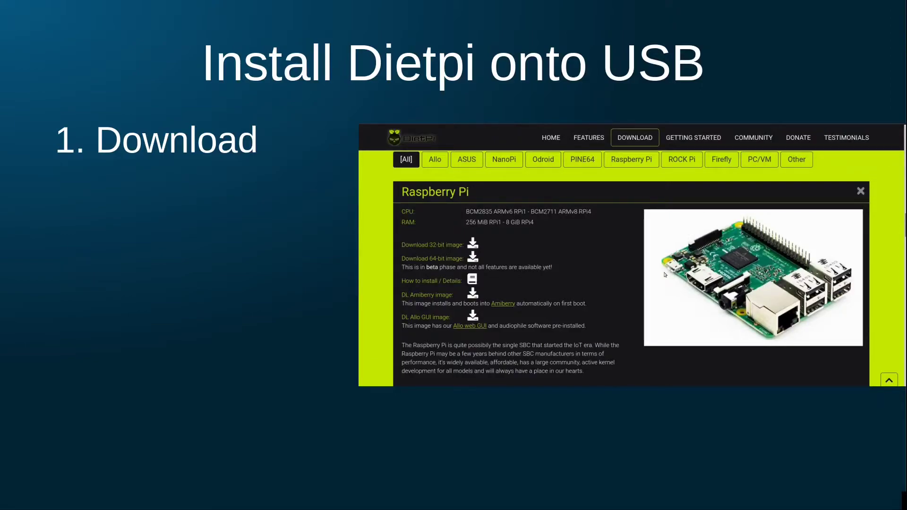
Step: Advance to the BalenaEtcher flashing slide and boot the Pi to its DietPi login prompt
key(Right)
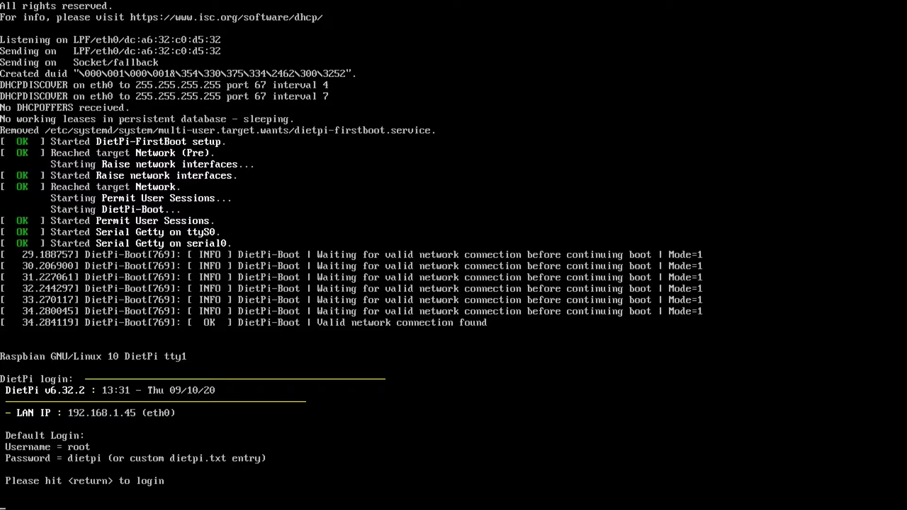
Step: Log in as root with the default password at the DietPi v6.32.2 login prompt
key(Return)
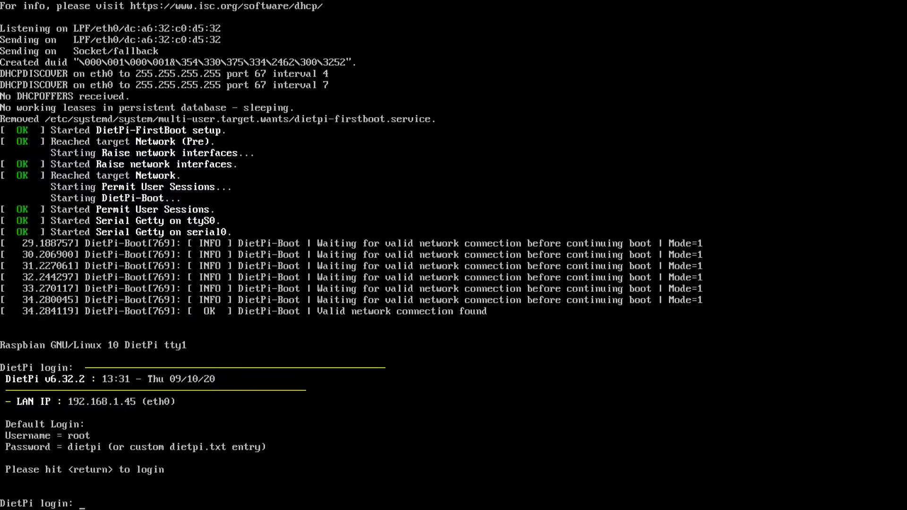
text(root)
key(Return)
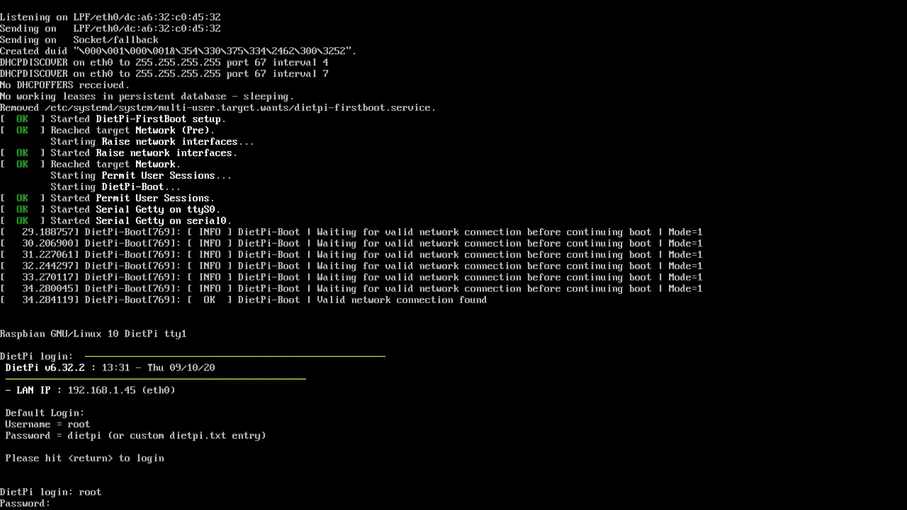
key(Return)
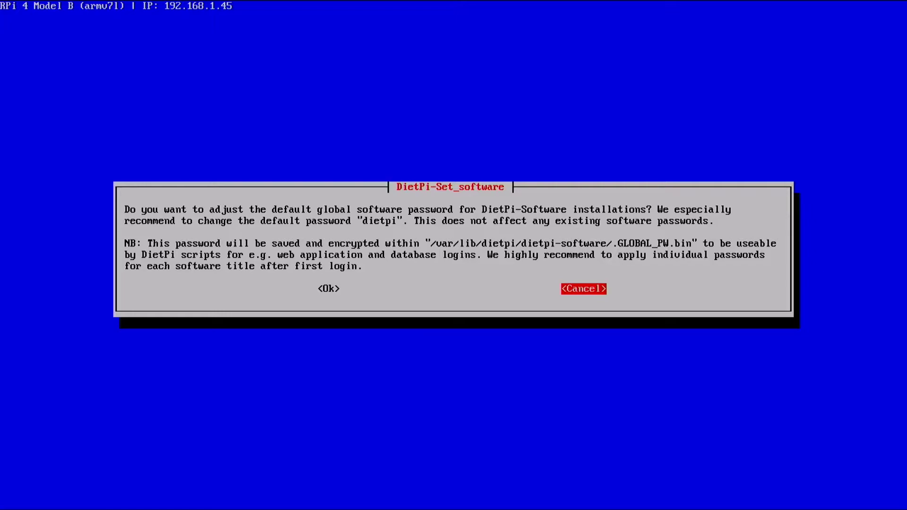
Step: Decline both password changes and disable the serial console
key(Return)
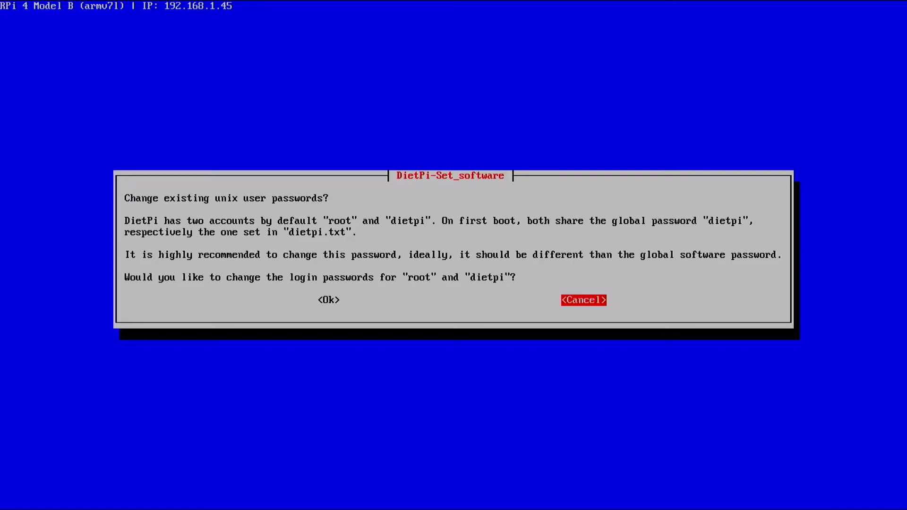
key(Return)
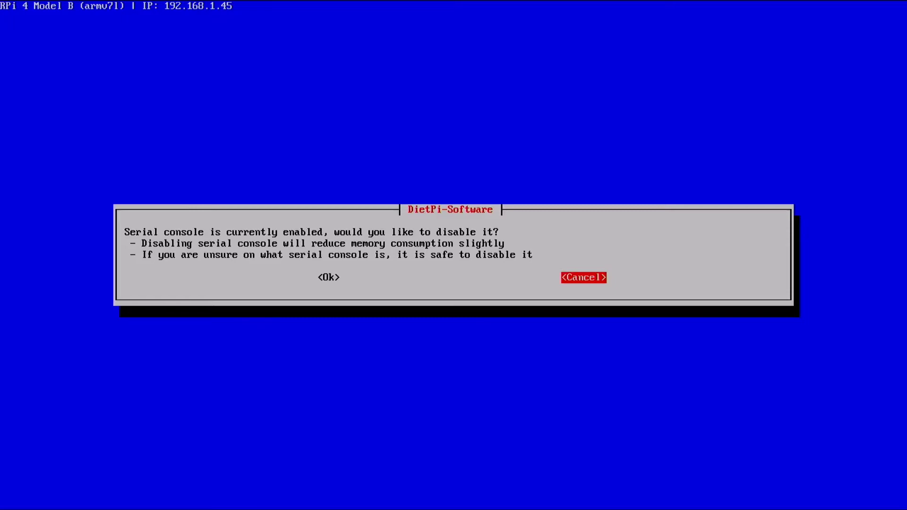
key(Left)
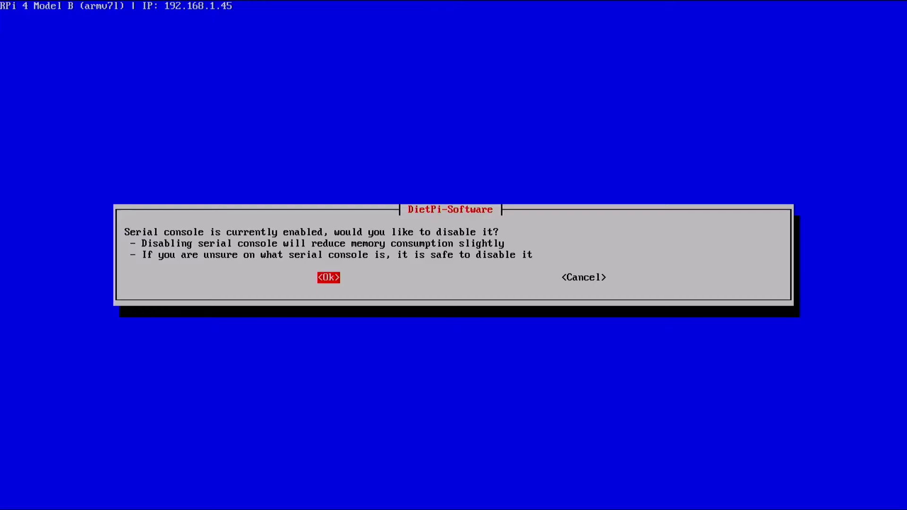
key(Return)
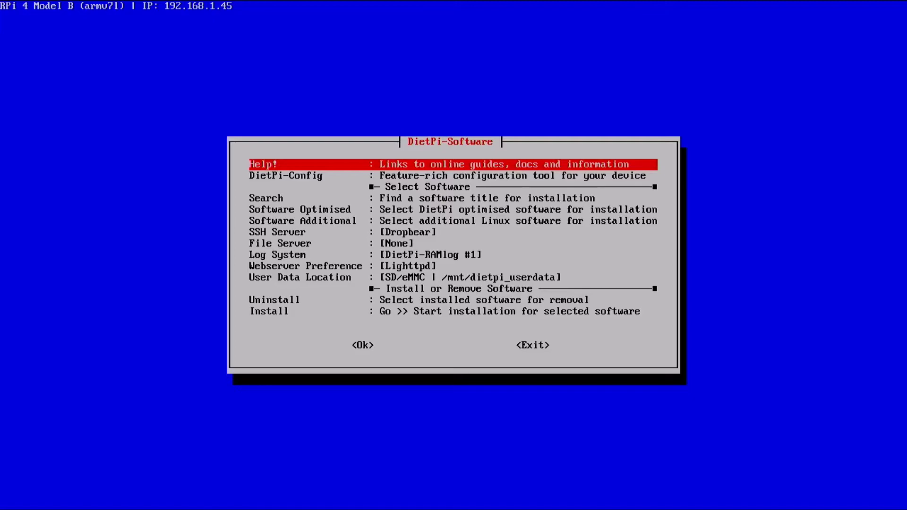
Step: Open the Software Optimised list and scroll down to the Home Automation section
key(Down)
key(Down)
key(Down)
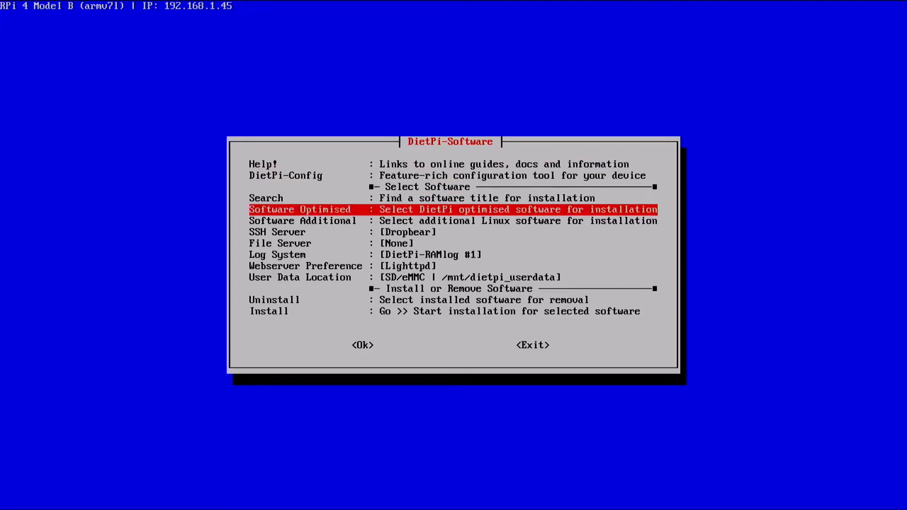
key(Return)
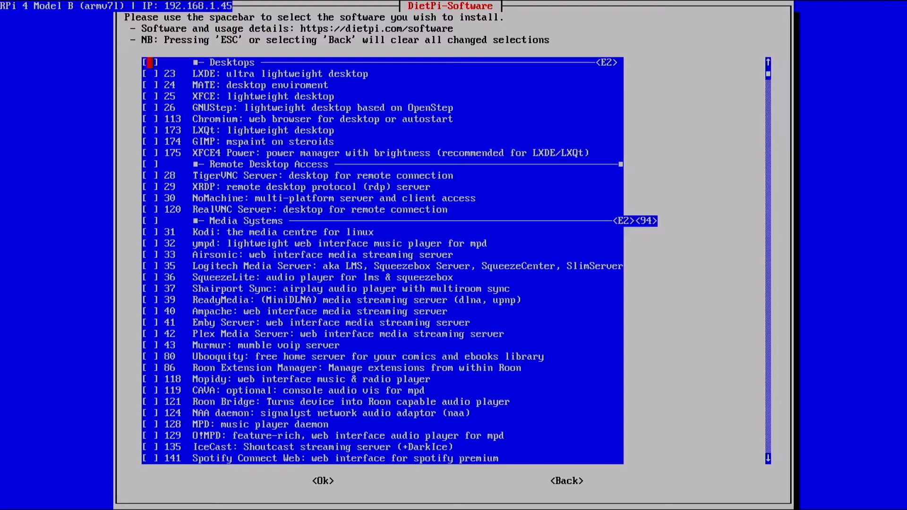
key(Down)
key(Down)
key(Down)
key(Down)
key(Down)
key(Down)
key(Down)
key(Down)
key(Down)
key(Down)
key(Down)
key(Down)
key(Down)
key(Down)
key(Down)
key(Down)
key(Down)
key(Down)
key(Down)
key(Down)
key(Down)
key(Down)
key(Down)
key(Down)
key(Down)
key(Down)
key(Down)
key(Down)
key(Down)
key(Down)
key(Down)
key(Down)
key(Down)
key(Down)
key(Down)
key(Down)
key(Down)
key(Down)
key(Down)
key(Down)
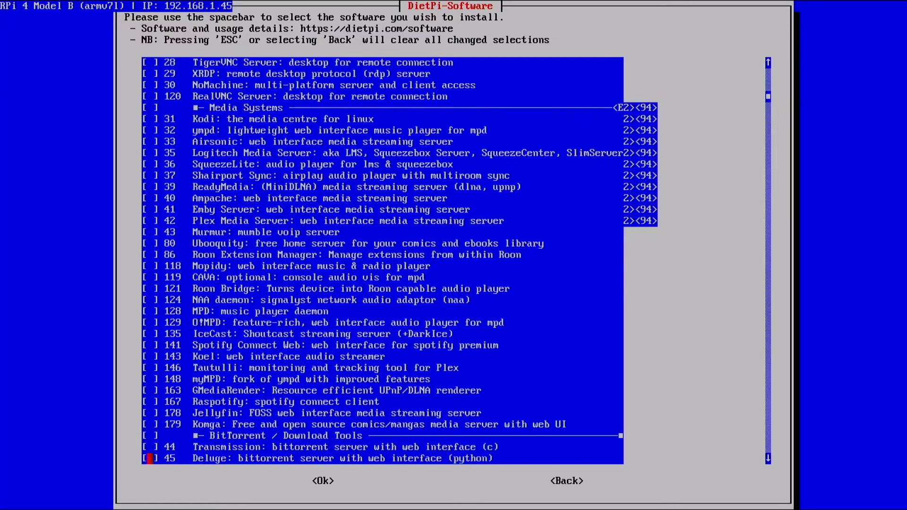
key(Down)
key(Down)
key(Down)
key(Down)
key(Down)
key(Down)
key(Down)
key(Down)
key(Down)
key(Down)
key(Down)
key(Down)
key(Down)
key(Down)
key(Down)
key(Down)
key(Down)
key(Down)
key(Down)
key(Down)
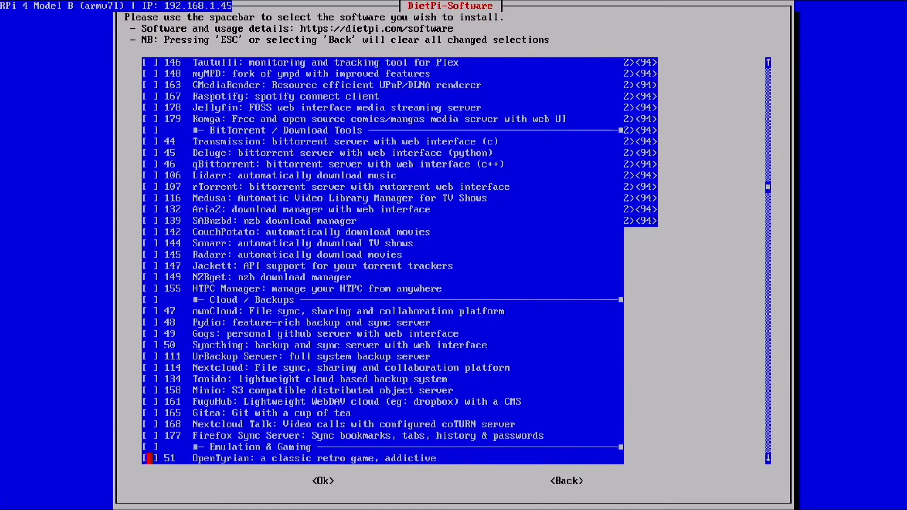
key(Down)
key(Down)
key(Down)
key(Down)
key(Down)
key(Down)
key(Down)
key(Down)
key(Down)
key(Down)
key(Down)
key(Down)
key(Down)
key(Down)
key(Down)
key(Down)
key(Down)
key(Down)
key(Down)
key(Down)
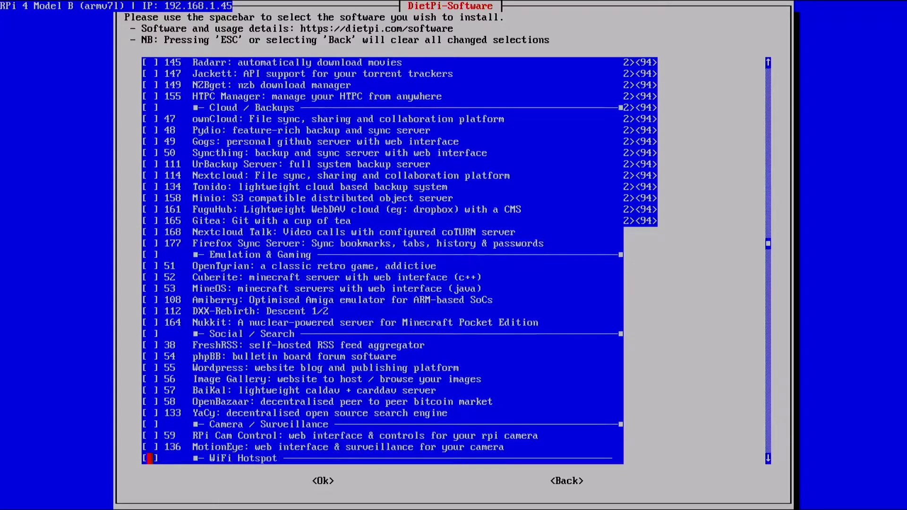
key(Down)
key(Down)
key(Down)
key(Down)
key(Down)
key(Down)
key(Down)
key(Down)
key(Down)
key(Down)
key(Down)
key(Down)
key(Down)
key(Down)
key(Down)
key(Down)
key(Down)
key(Down)
key(Down)
key(Down)
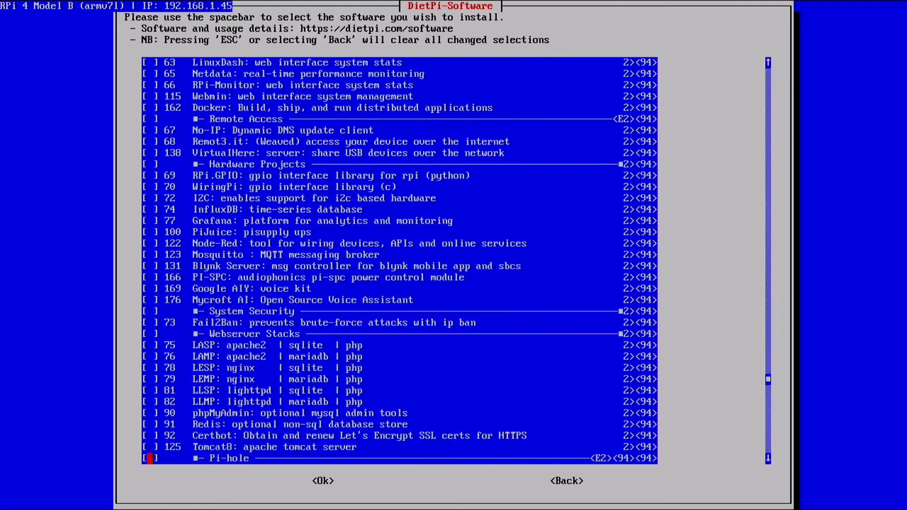
key(Down)
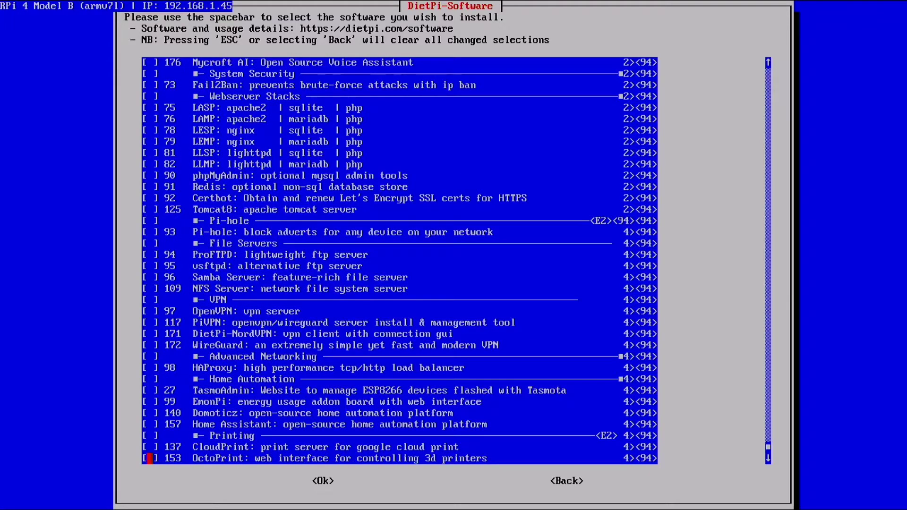
Step: Pick 140 Domoticz in the checklist and move focus to Ok
key(Up)
key(Up)
key(Up)
key(Up)
key(Up)
key(Up)
key(Down)
key(Down)
key(Up)
key(Up)
key(Up)
key(Up)
key(Up)
key(Up)
key(Up)
key(Up)
key(Up)
key(Up)
key(Up)
key(Up)
key(Up)
key(Up)
key(Up)
key(Down)
key(Down)
key(Up)
key(Up)
key(Up)
key(Down)
key(Down)
key(Up)
key(Up)
key(Up)
key(Up)
key(Up)
key(Up)
key(Up)
key(Up)
key(Up)
key(Up)
key(Up)
key(Up)
key(Up)
key(Up)
key(Up)
key(Up)
key(Up)
key(Up)
key(Up)
key(Up)
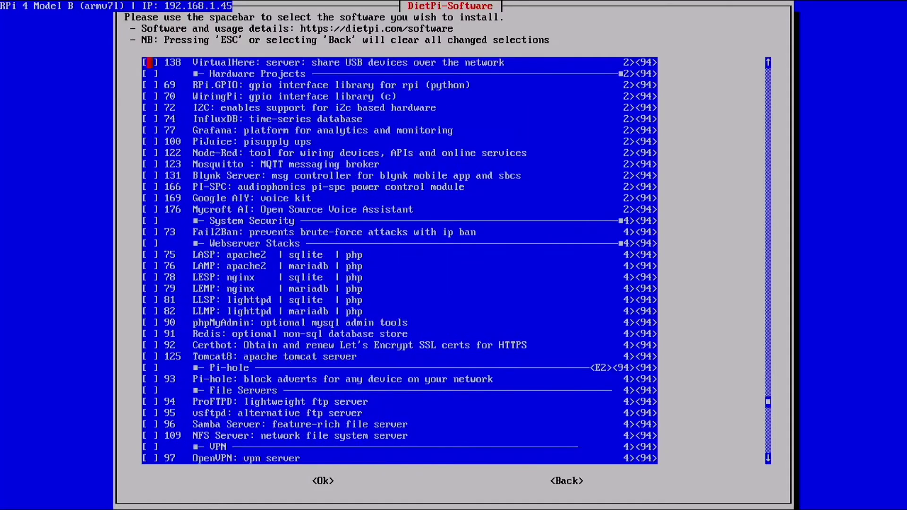
key(Up)
key(Up)
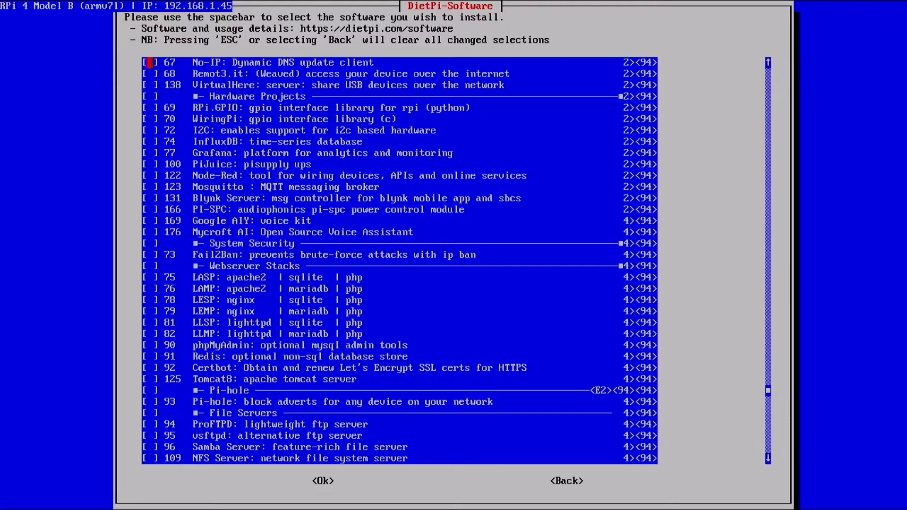
key(Tab)
Step: Confirm the Domoticz selection and start the installation from the DietPi-Software menu
key(Return)
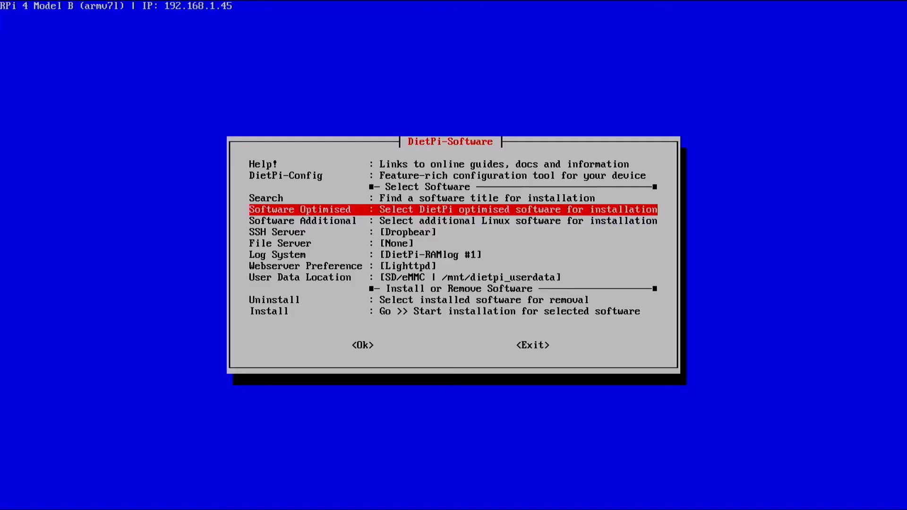
key(Down)
key(Down)
key(Down)
key(Down)
key(Down)
key(Down)
key(Down)
key(Down)
key(Down)
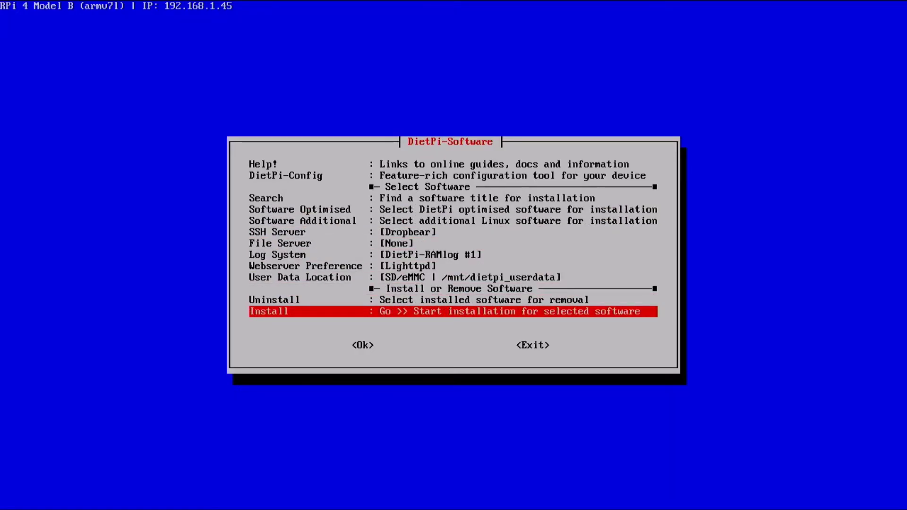
key(Return)
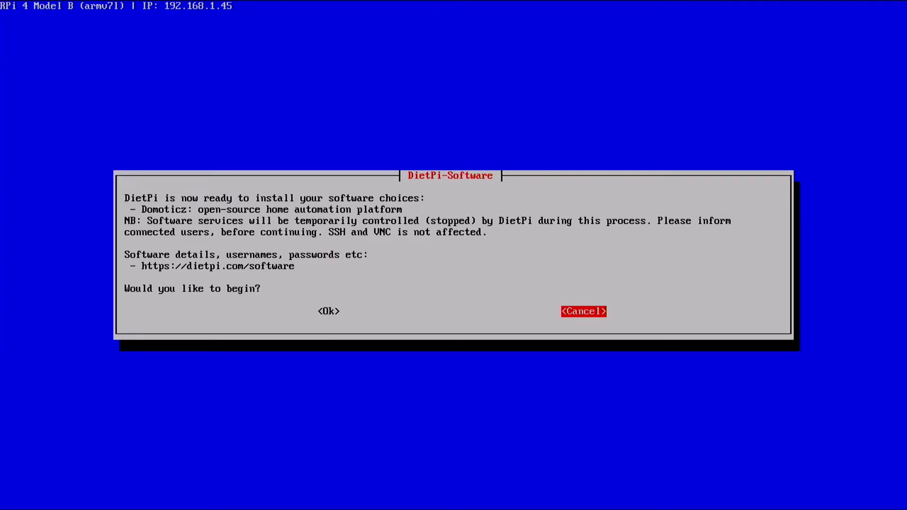
key(Left)
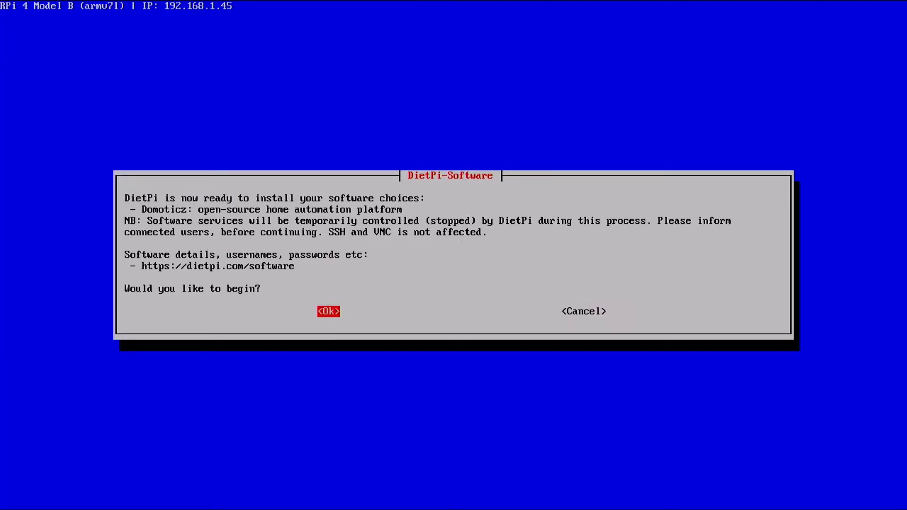
key(Return)
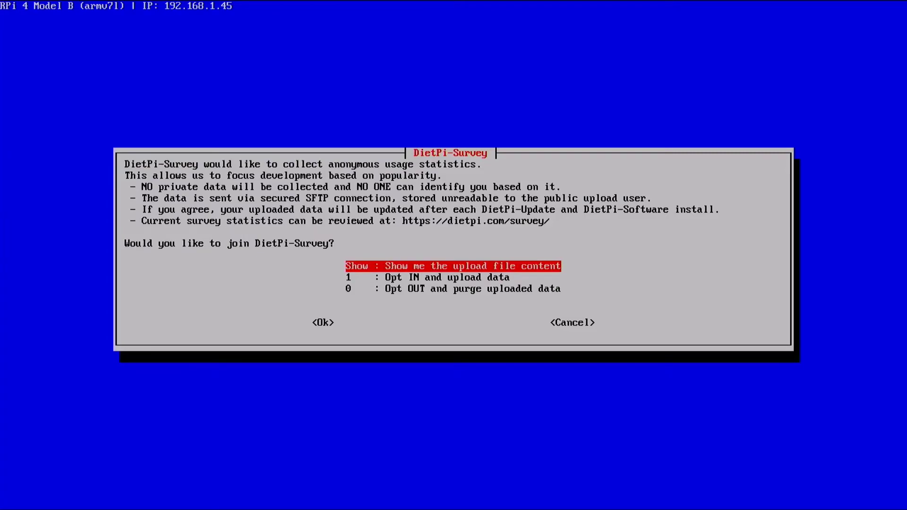
Step: Opt in to DietPi-Survey with '1 : Opt IN and upload data'
key(Down)
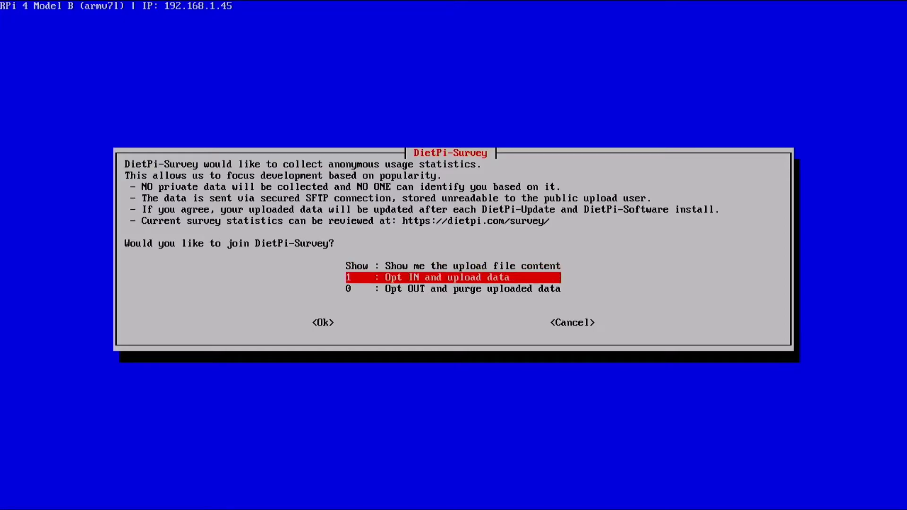
key(Return)
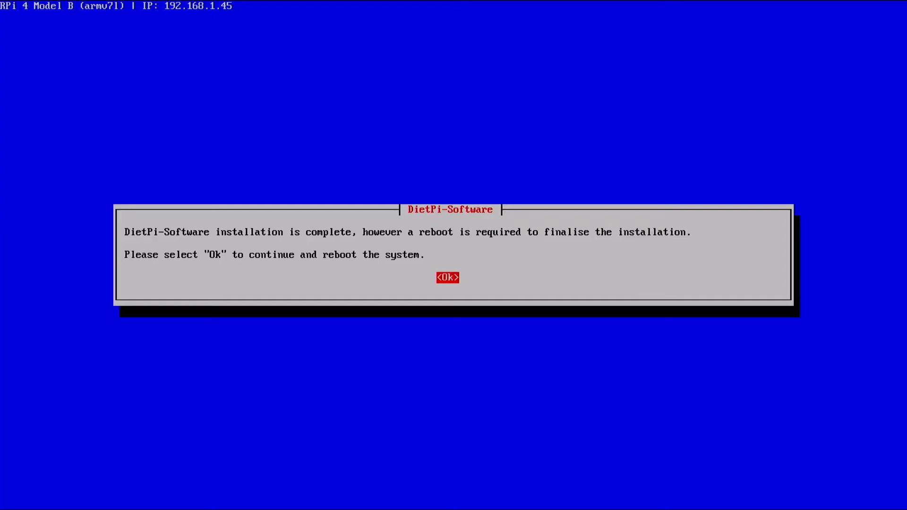
Step: Accept the reboot notice, then log back in as root after the Pi restarts
key(Return)
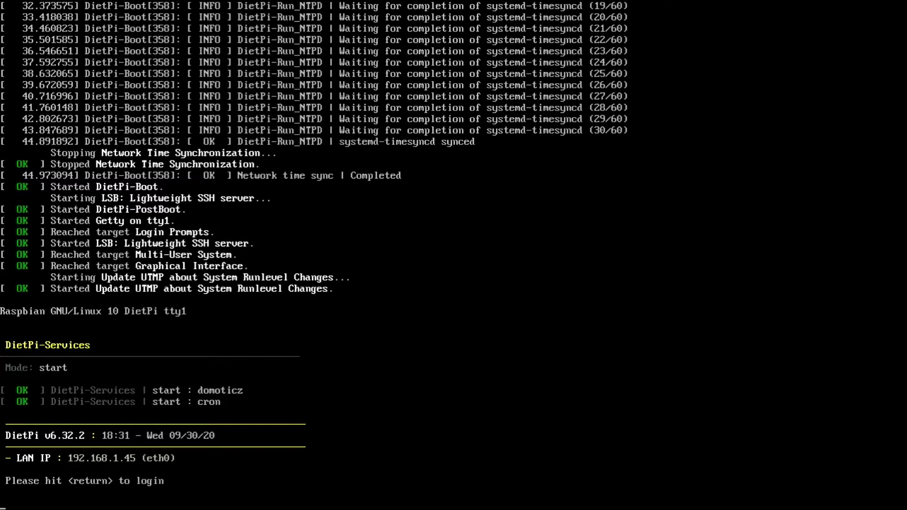
key(Return)
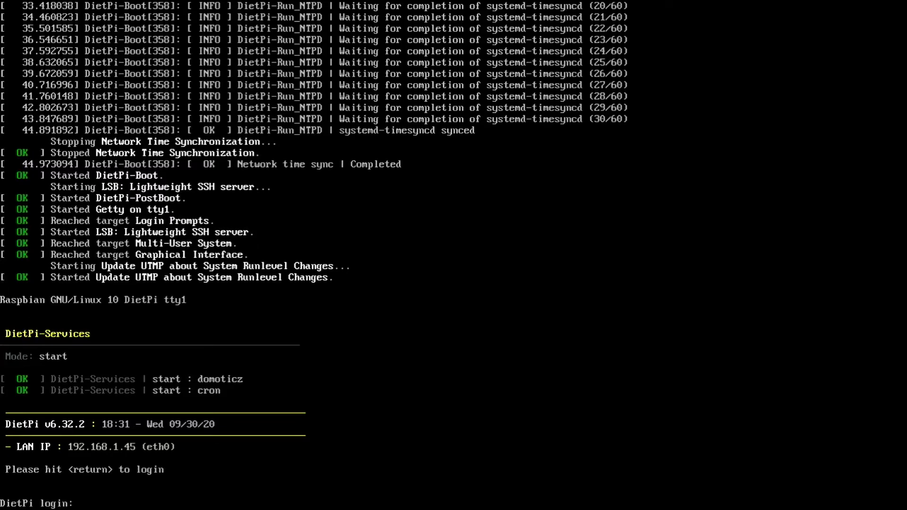
text(root)
key(Return)
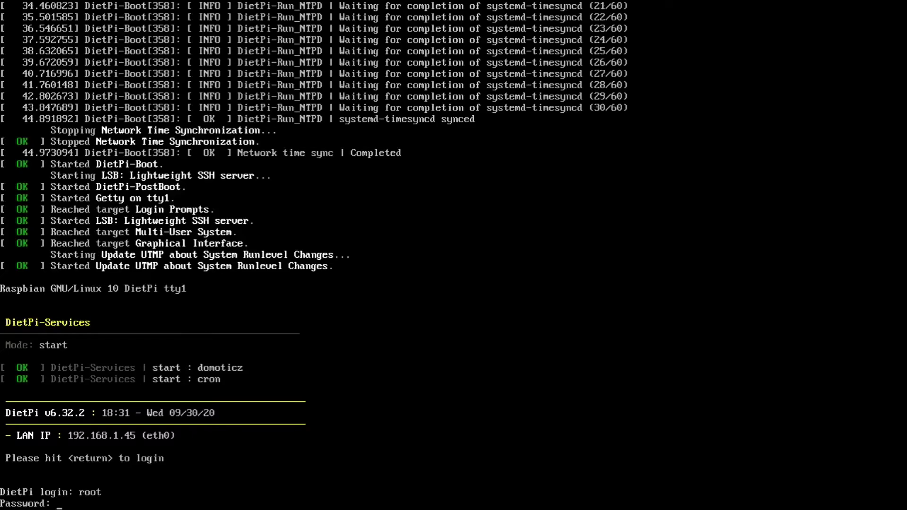
key(Return)
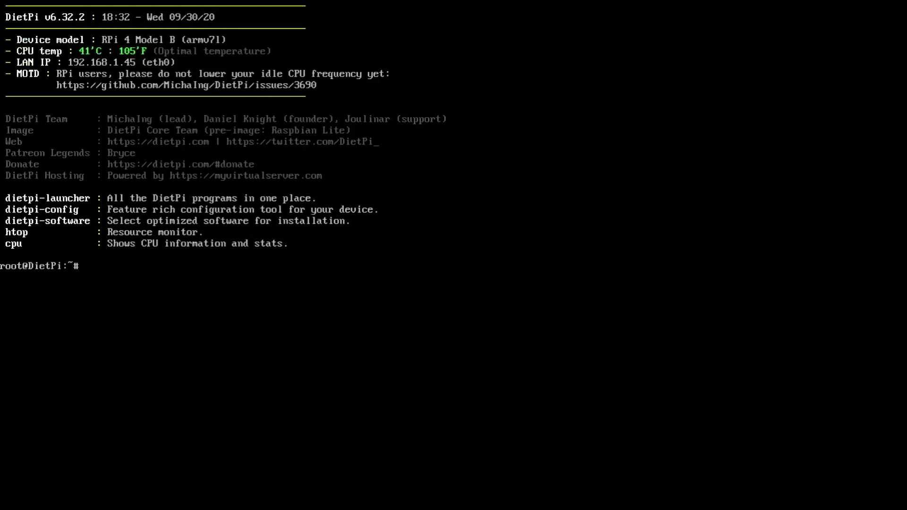
Step: Run dietpi-config, open '7 : Network Options: Adapters' and select the Ethernet adapter
text(dietpi-)
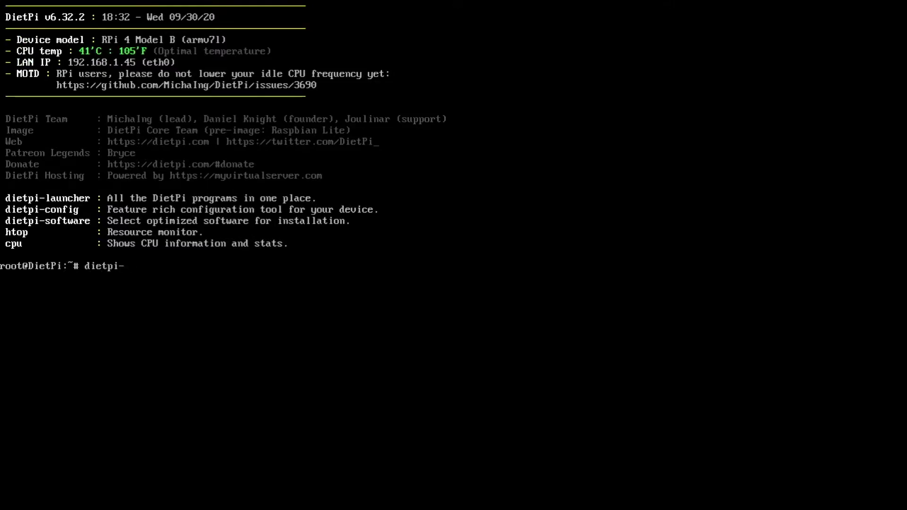
text(config)
key(Return)
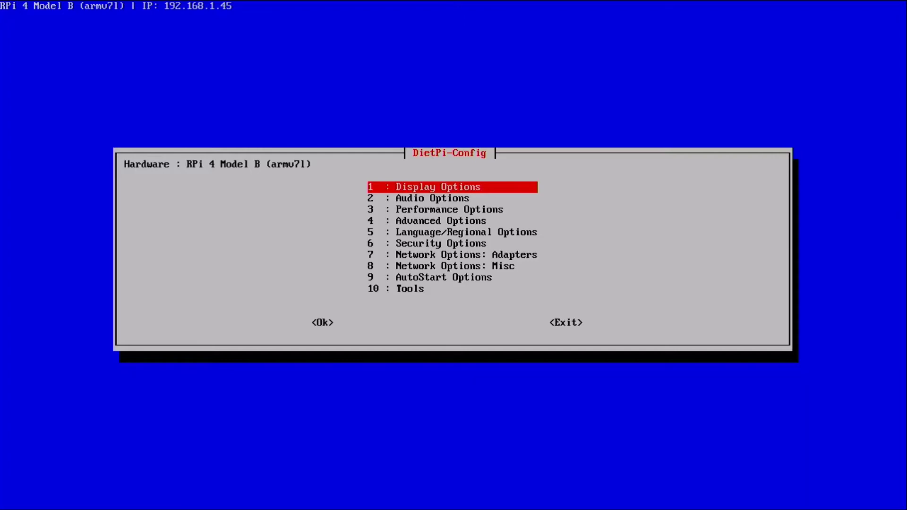
key(Down)
key(Down)
key(Down)
key(Down)
key(Down)
key(Down)
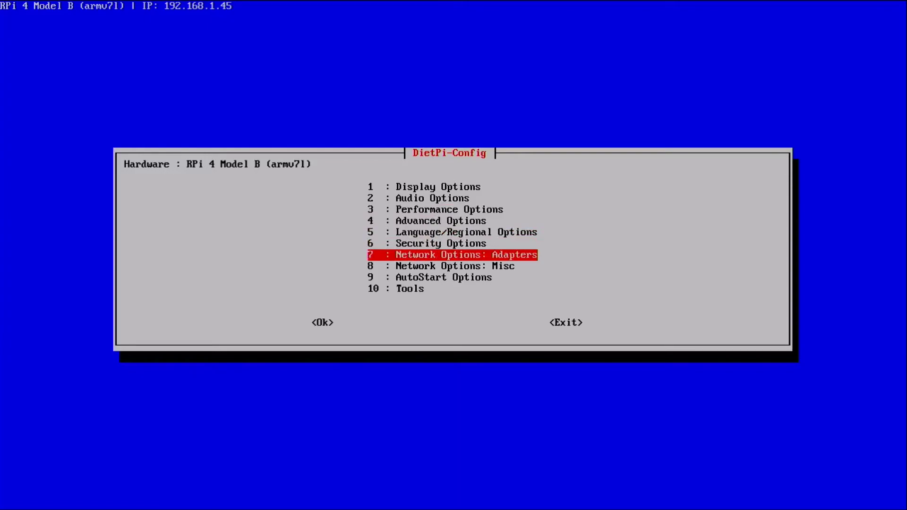
key(Return)
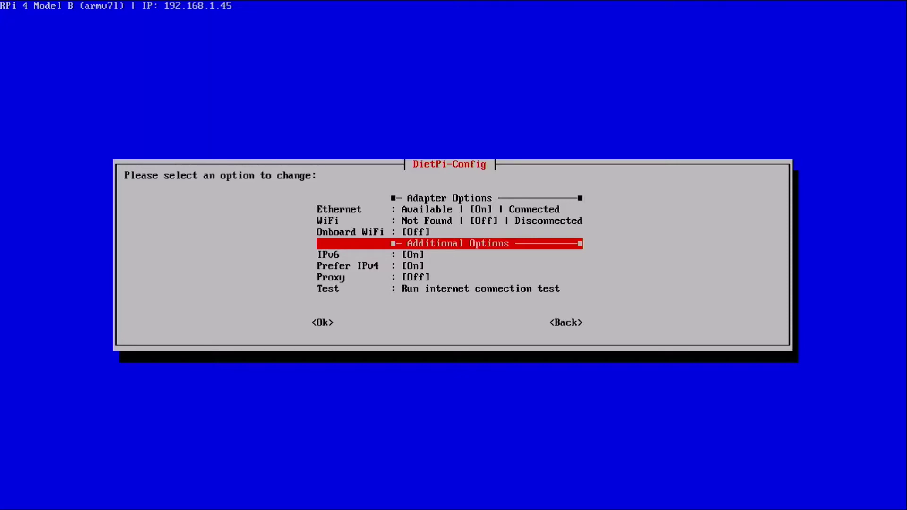
key(Up)
key(Up)
key(Up)
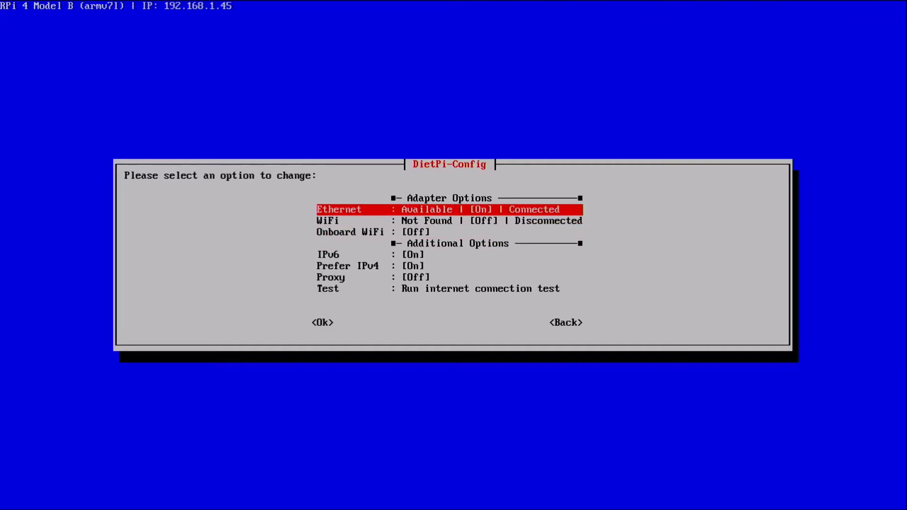
Step: Toggle Ethernet mode to STATIC and back to DHCP, then choose Apply and reconnect
key(Return)
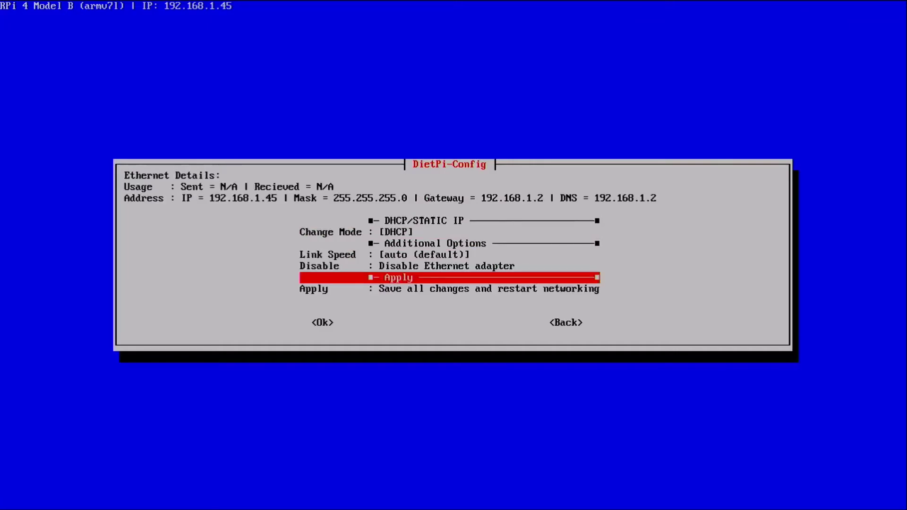
key(Up)
key(Up)
key(Up)
key(Up)
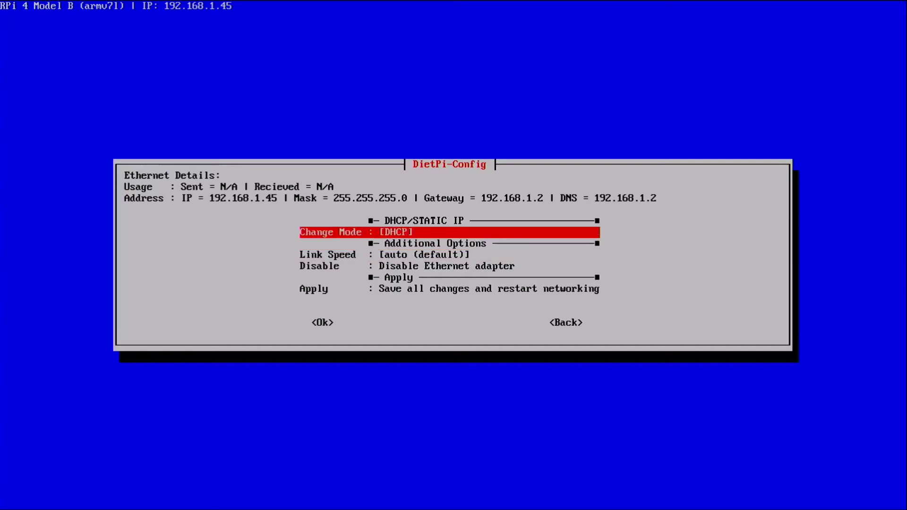
key(Return)
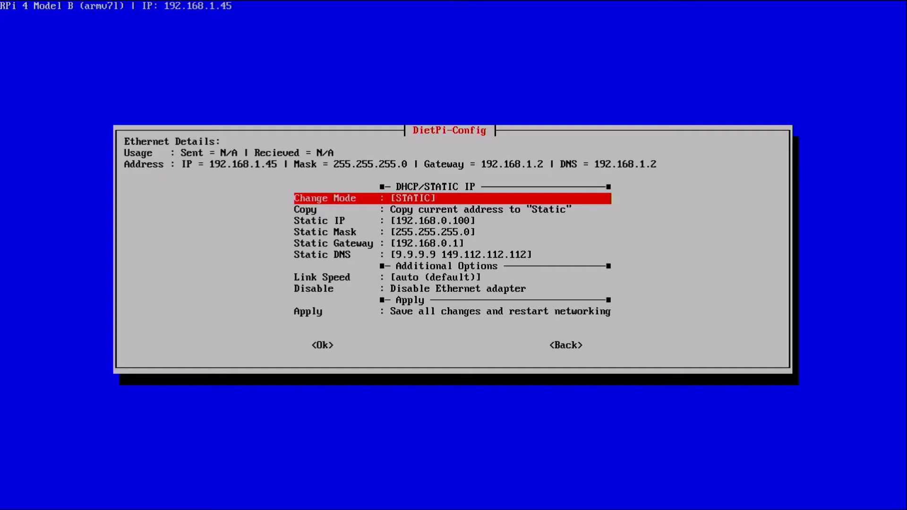
key(Return)
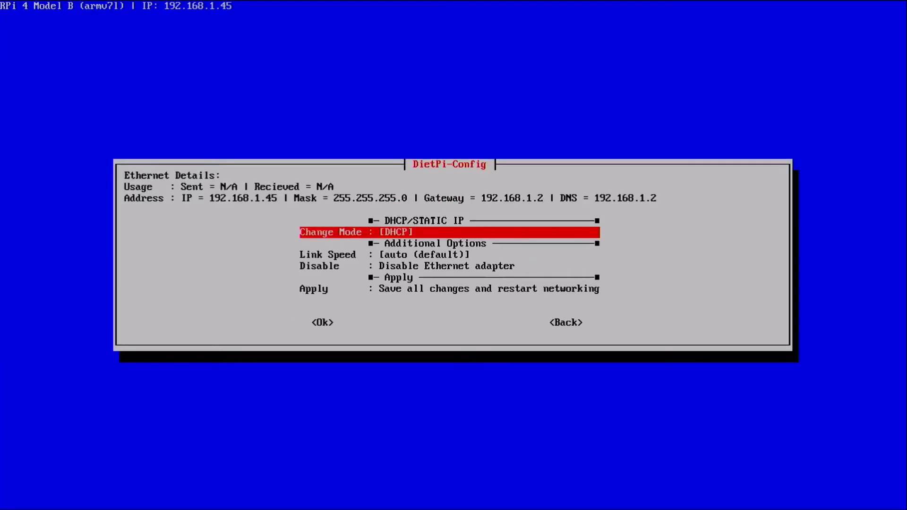
key(Down)
key(Down)
key(Down)
key(Down)
key(Down)
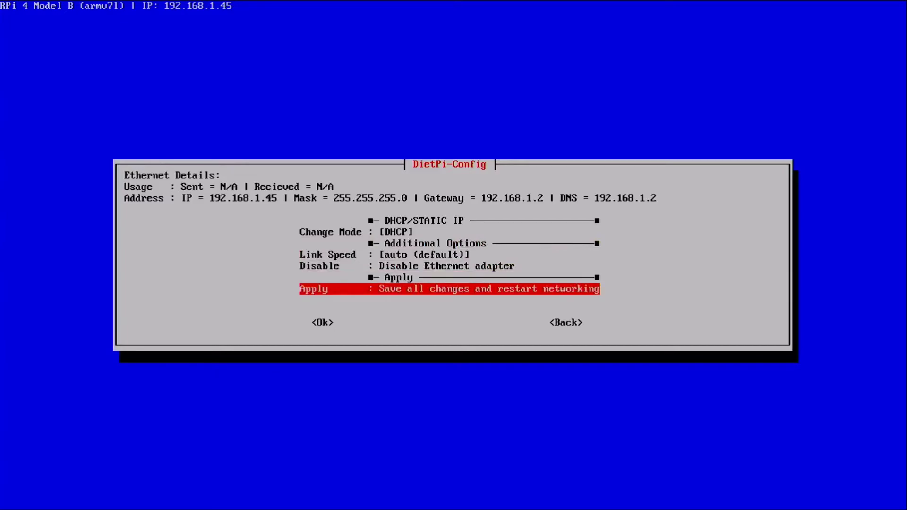
key(Return)
key(Left)
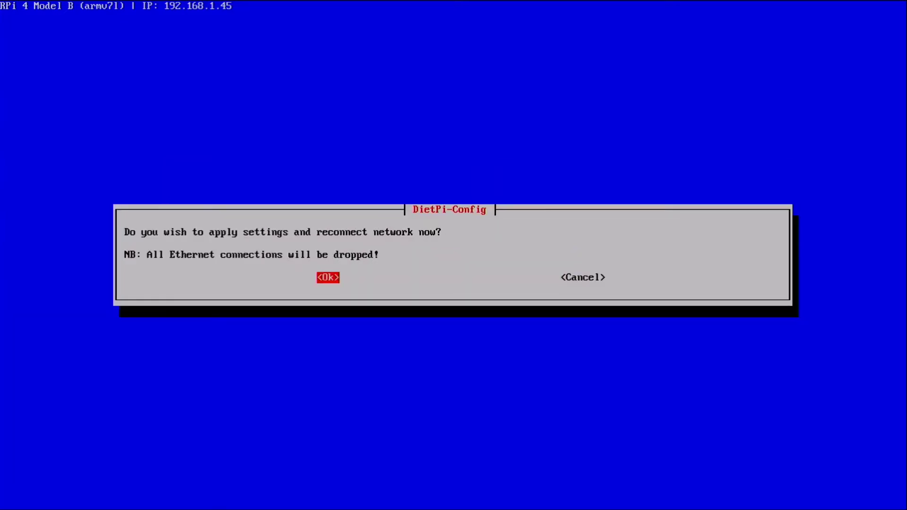
Step: Apply the settings to restart networking, then go Back and reopen the Ethernet adapter
key(Return)
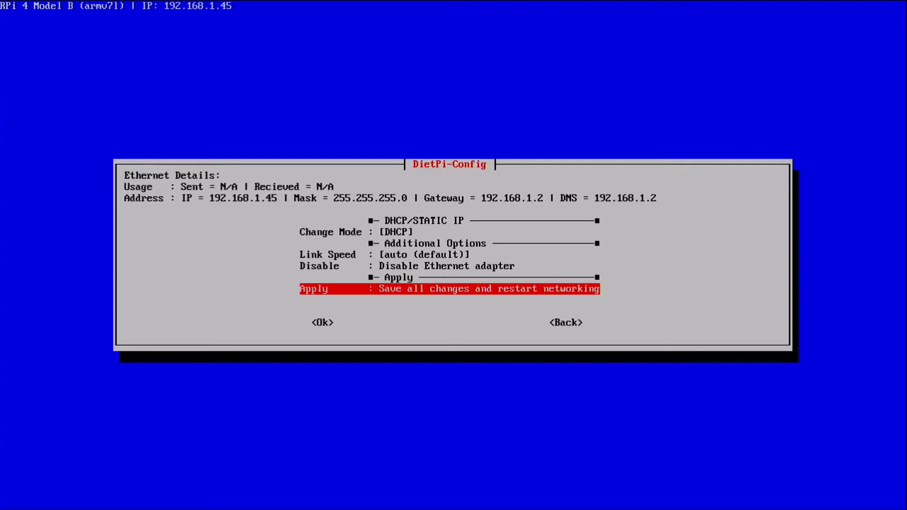
key(Tab)
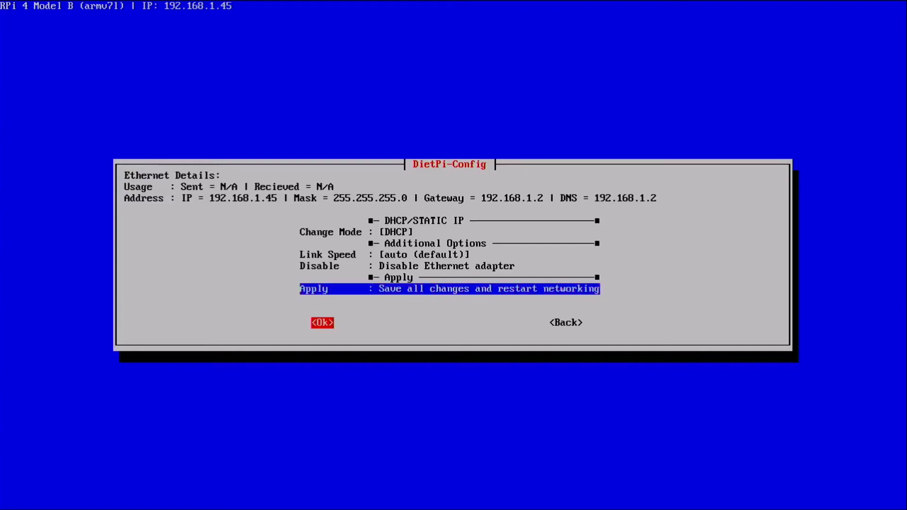
key(Tab)
key(Return)
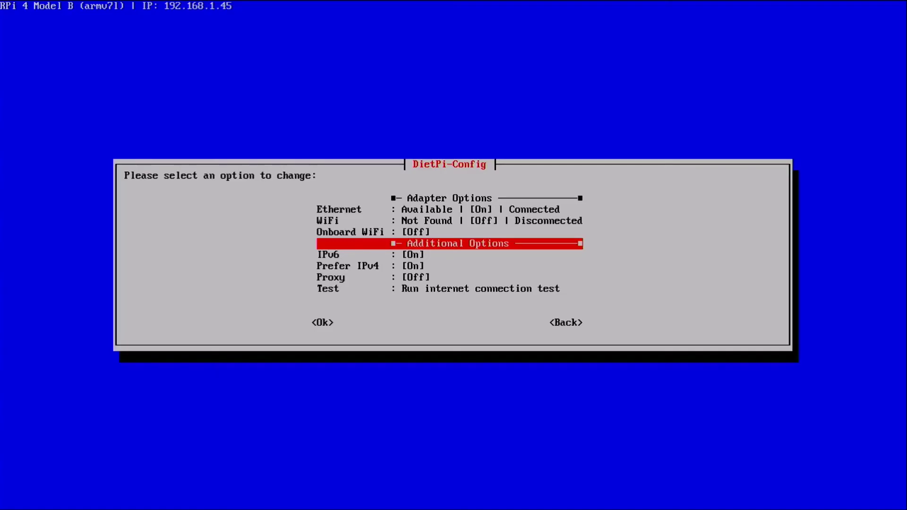
key(Up)
key(Up)
key(Up)
key(Return)
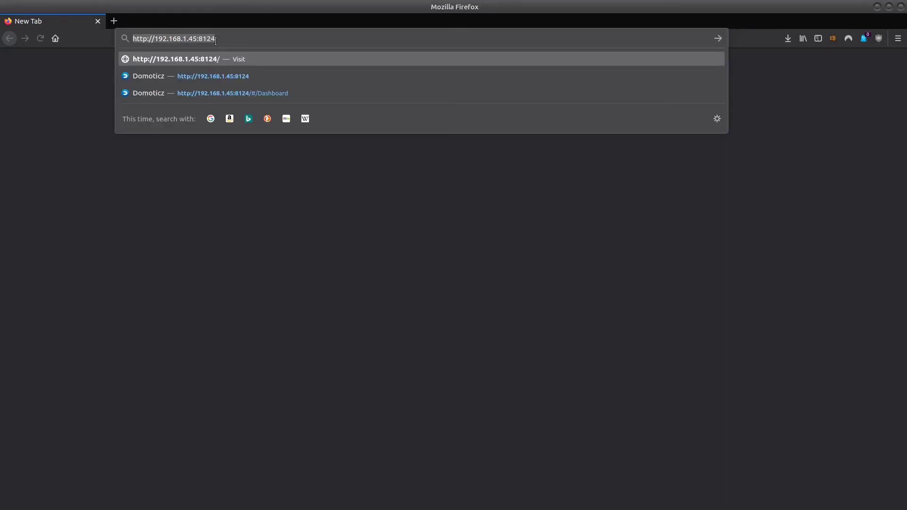
key(Return)
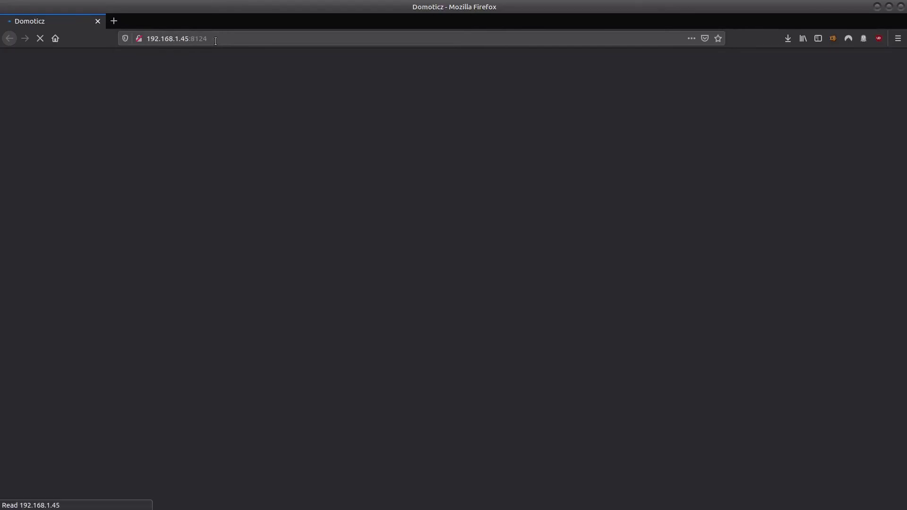